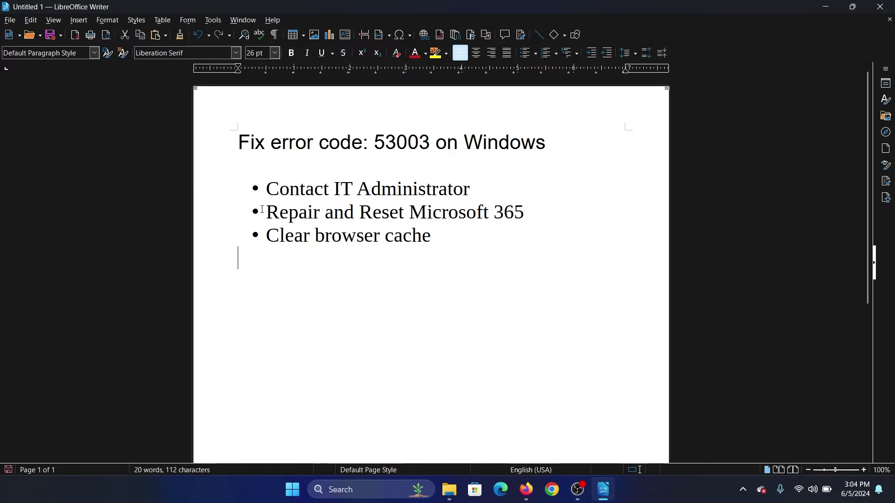
Step: Select the 'Repair and Reset Microsoft 365' bullet in the fix list
left_click_drag(264, 212, 537, 215)
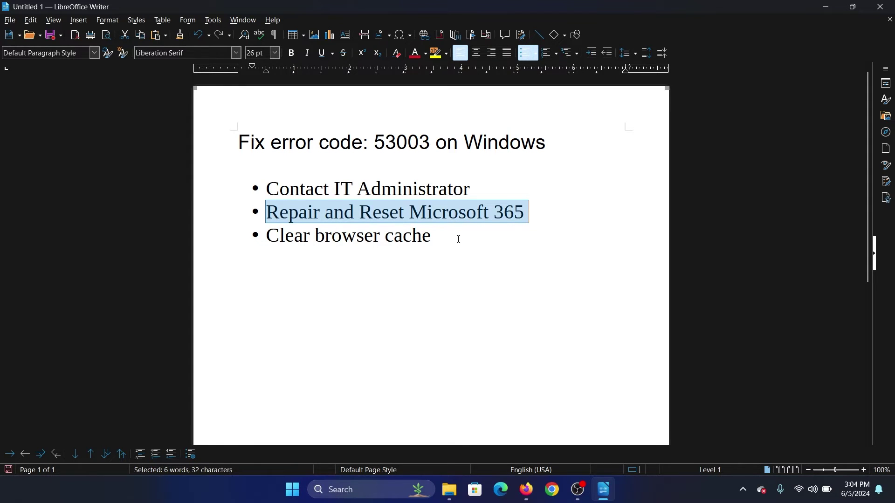
right_click(292, 490)
Step: Go to the Advanced options for Microsoft 365 (Office) under Settings > Apps > Installed apps
left_click(298, 361)
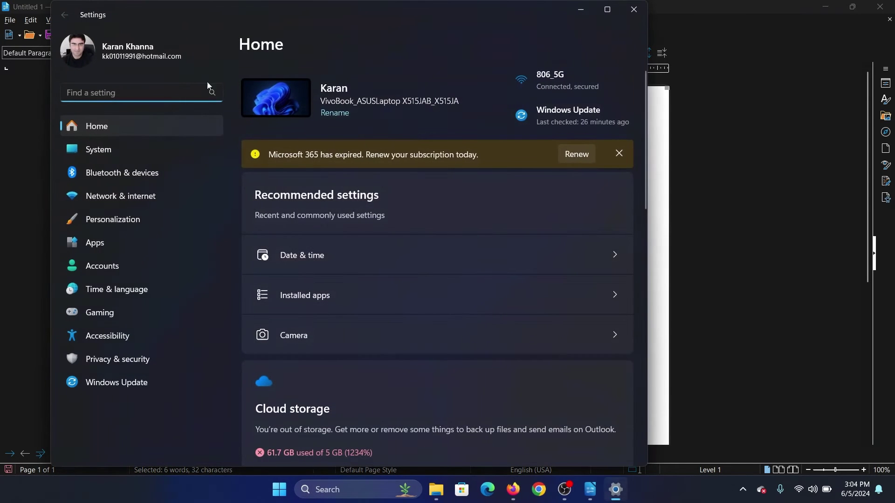
left_click(130, 243)
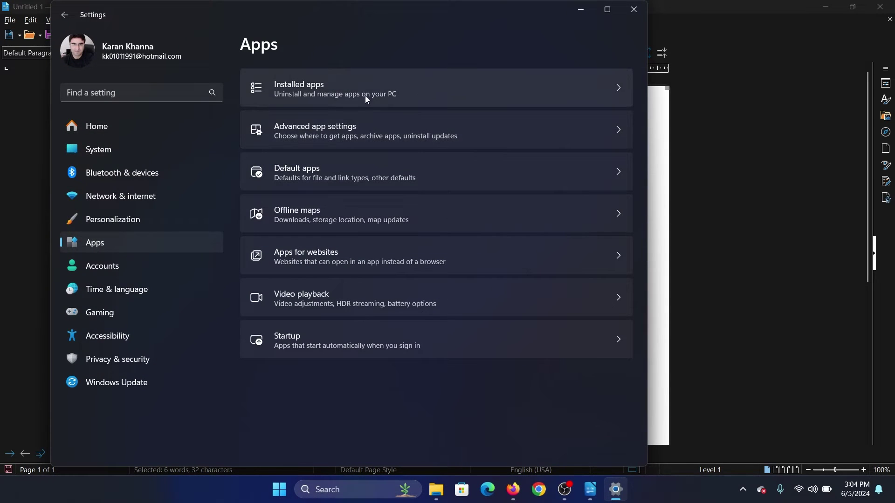
left_click(366, 94)
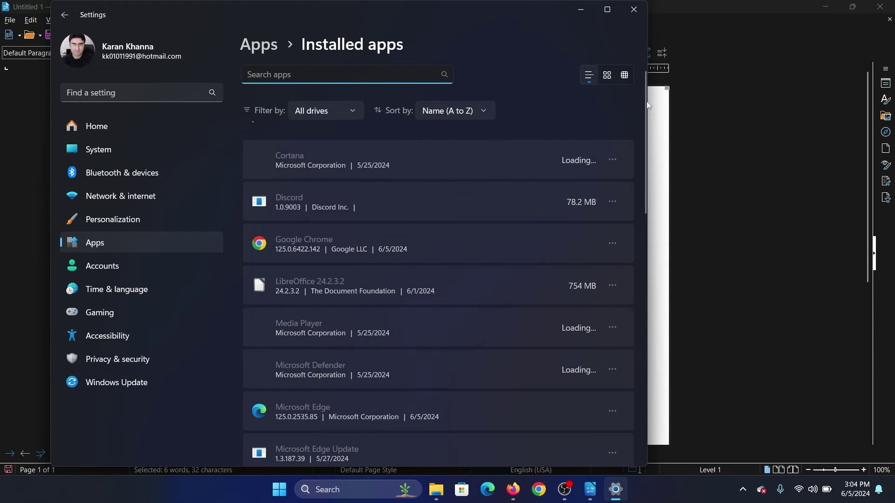
mouse_move(644, 100)
left_mouse_down()
mouse_move(637, 256)
mouse_move(658, 170)
left_mouse_up()
left_click(613, 182)
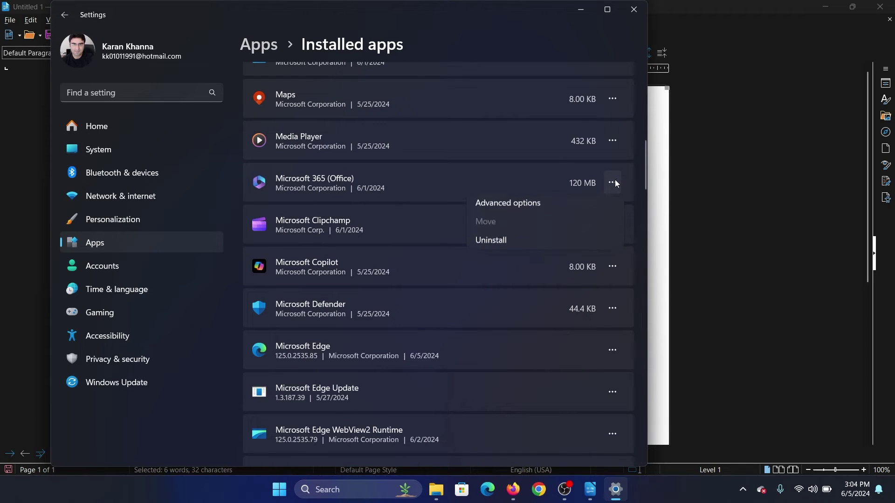
left_click(554, 207)
scroll(474, 305, "down", 8)
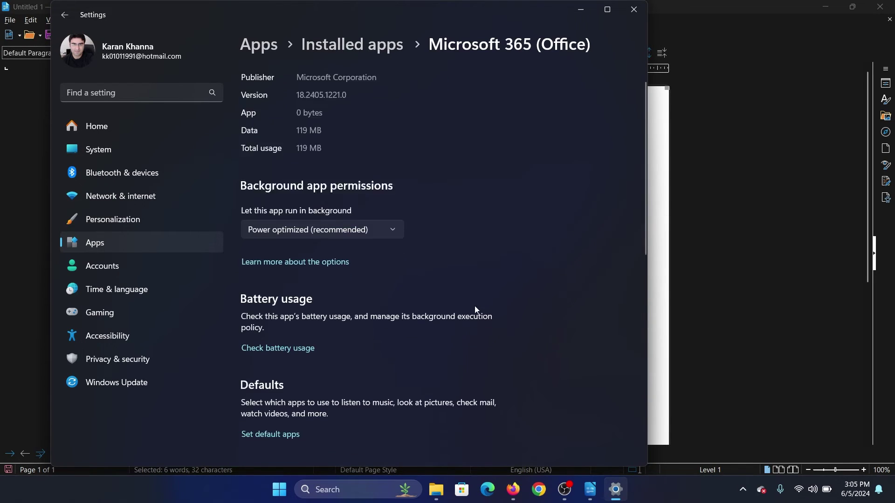
scroll(427, 272, "down", 8)
Step: Repair and then reset Microsoft 365 (Office), and close Settings
left_click(279, 216)
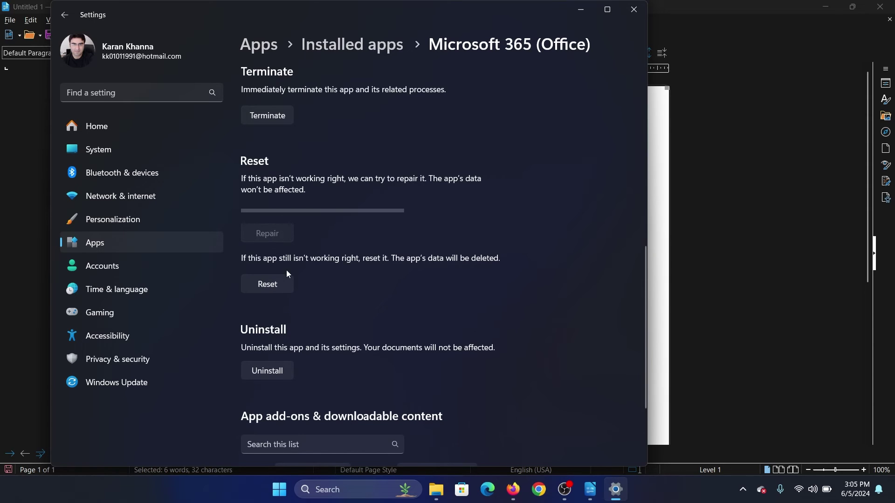
left_click(280, 282)
left_click(319, 253)
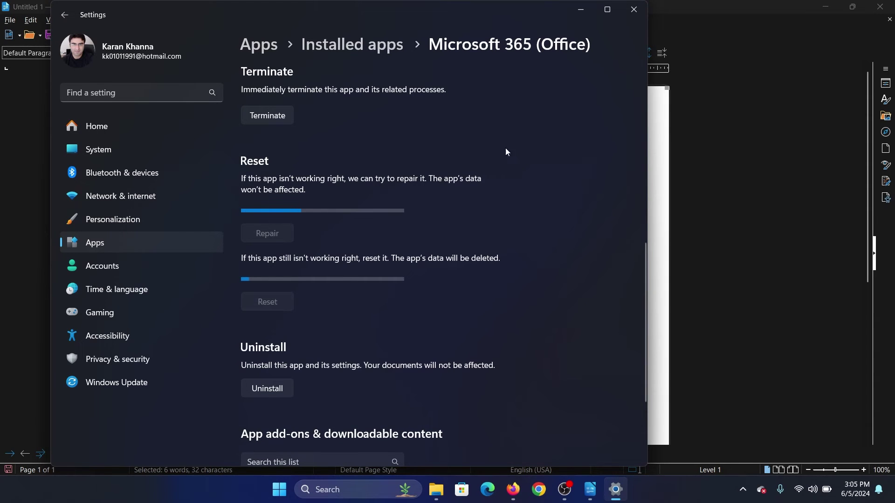
left_click(632, 12)
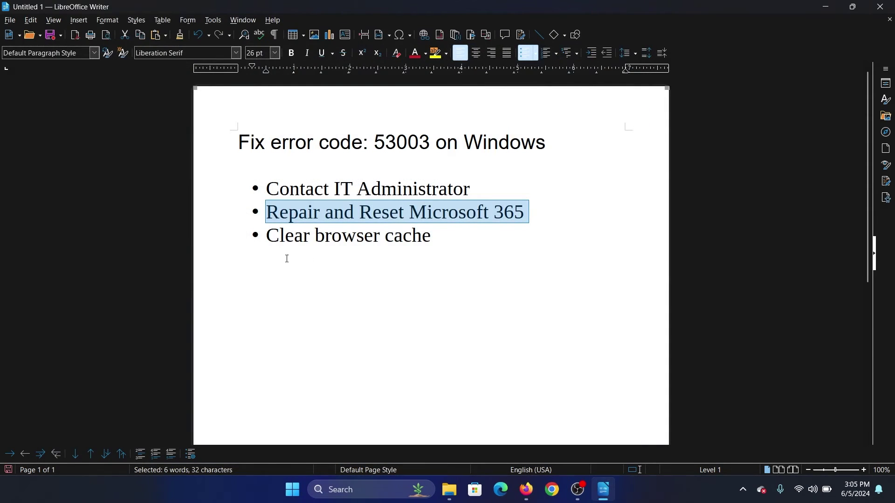
Step: Highlight the 'Clear browser cache' bullet in the Writer outline, then deselect it
left_click_drag(266, 235, 436, 236)
left_click(446, 245)
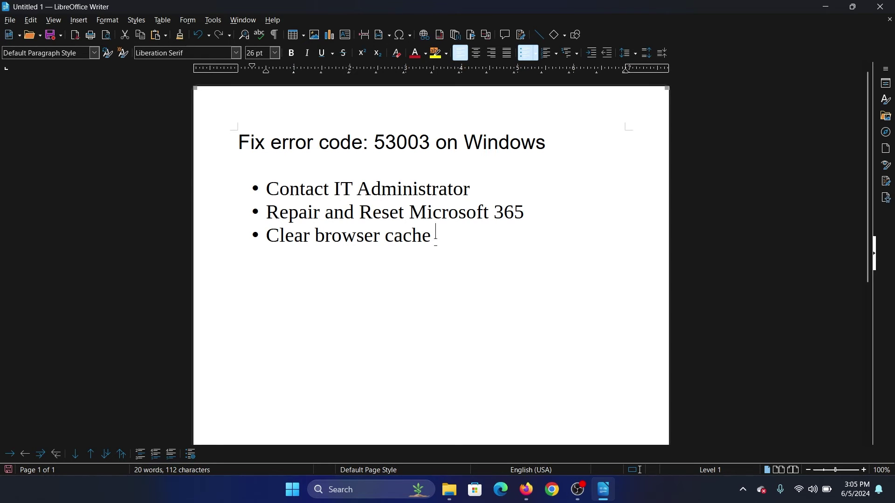
left_click_drag(267, 237, 441, 236)
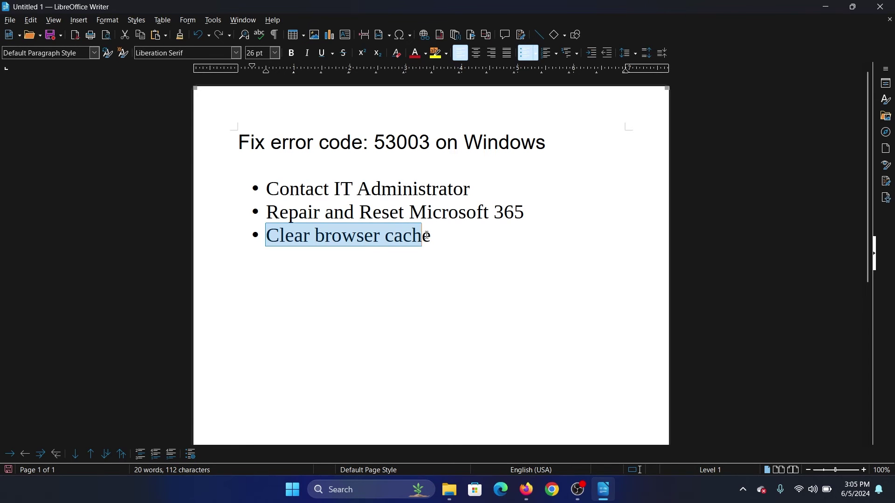
left_click(440, 242)
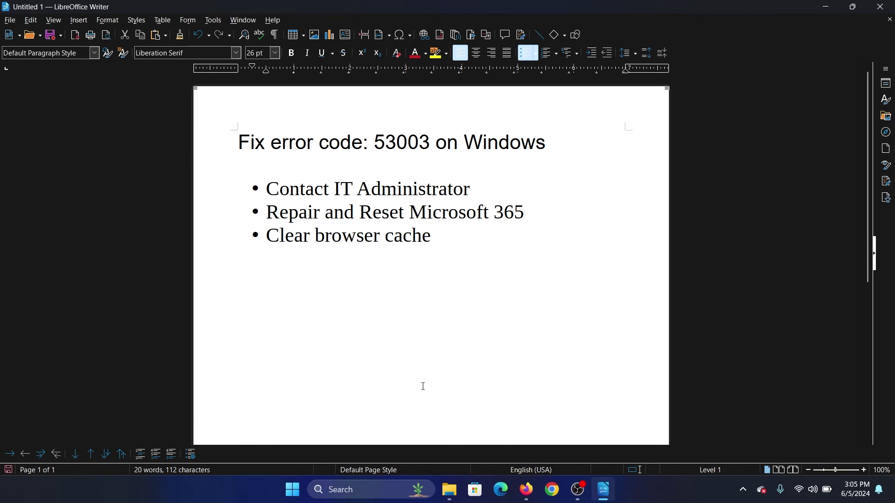
Step: Bring up Edge's Clear browsing data dialog from its History panel
left_click(501, 490)
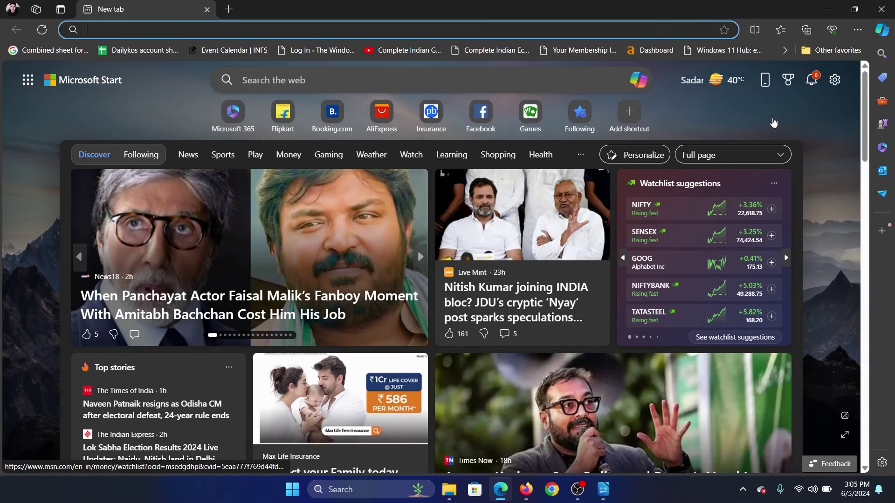
left_click(858, 29)
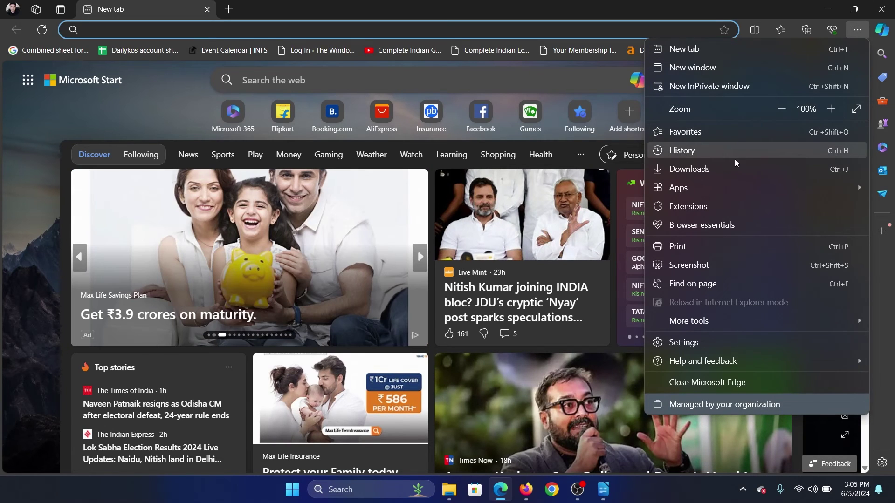
left_click(733, 150)
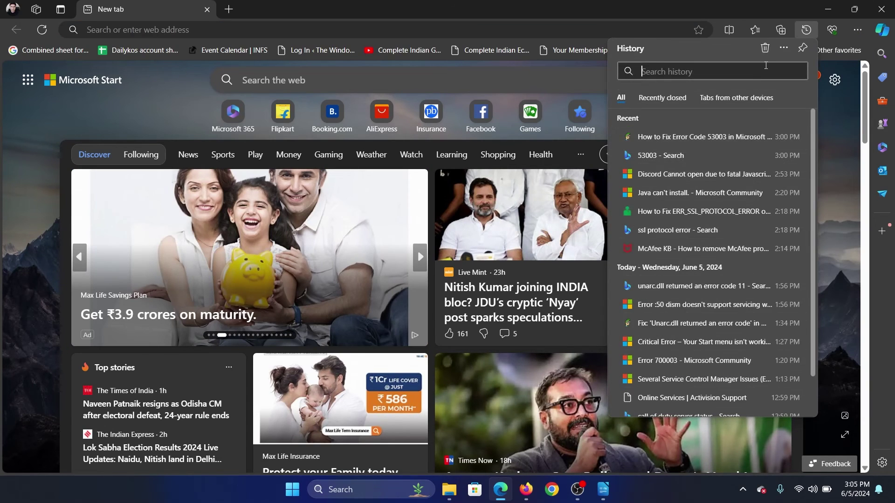
left_click(765, 48)
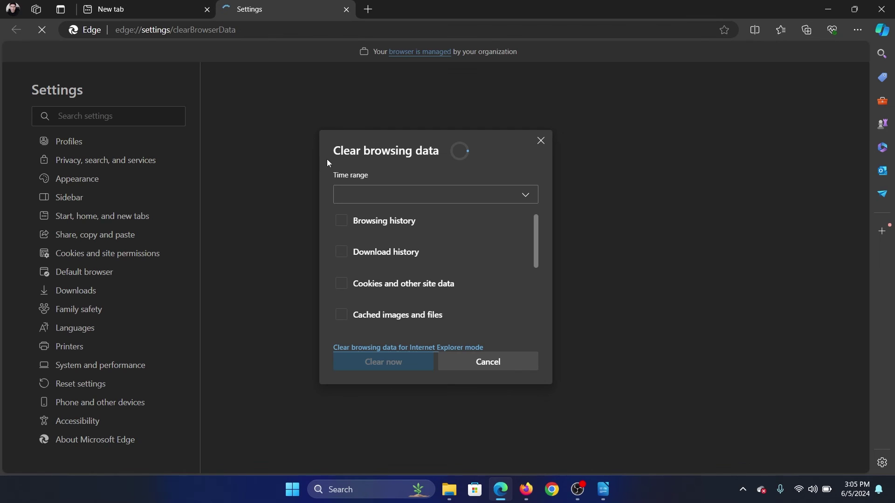
Step: Clear Edge browsing data for All time, then return to the Writer document
left_click(403, 196)
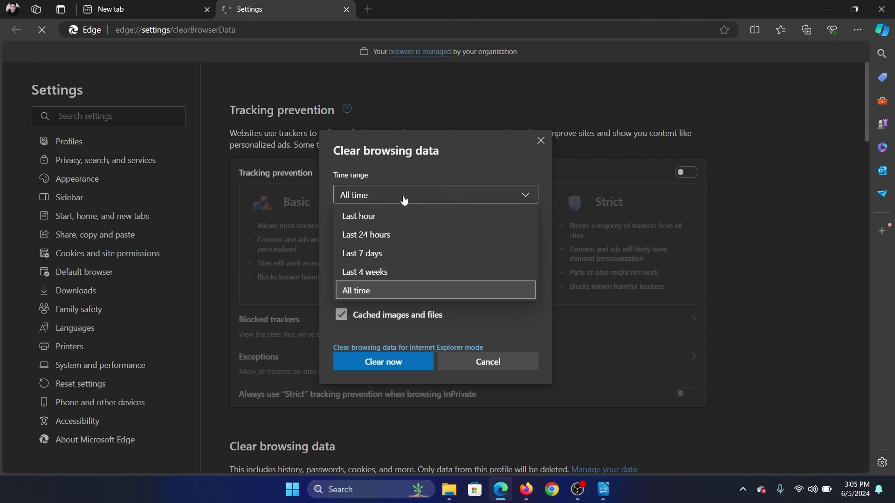
left_click(409, 361)
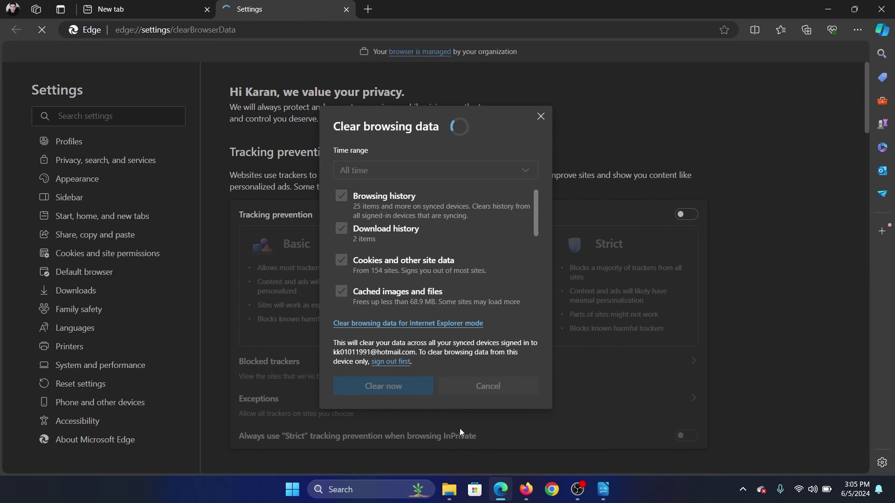
left_click(449, 490)
left_click(449, 490)
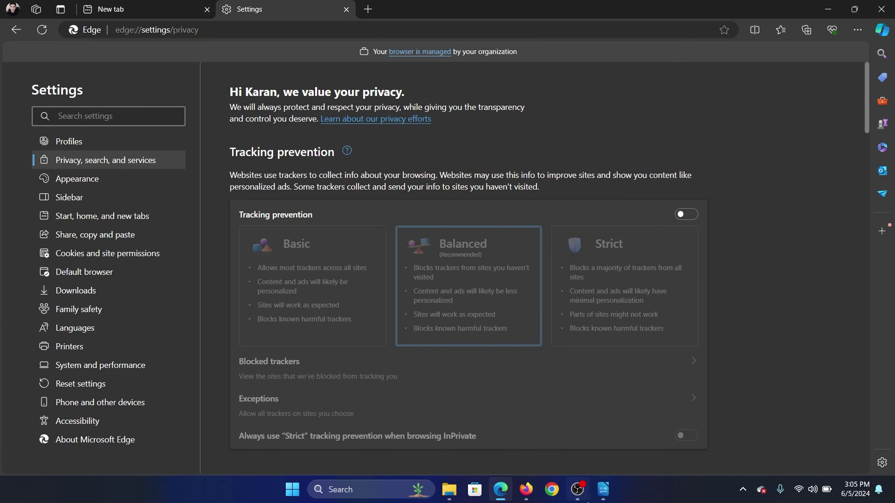
left_click(602, 489)
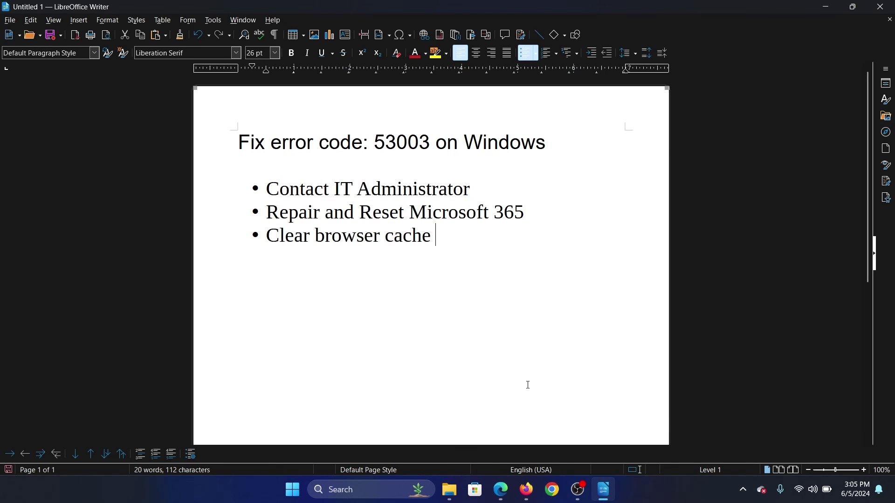